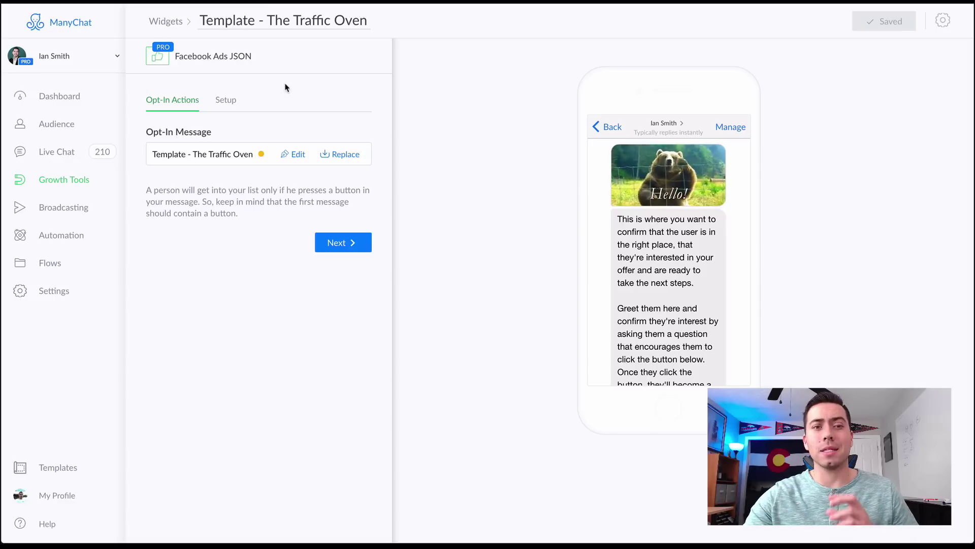
- Open the 'Template - The Traffic Oven' opt-in message for editing in the flow builder
{"action": "left_click", "coordinate": [297, 155]}
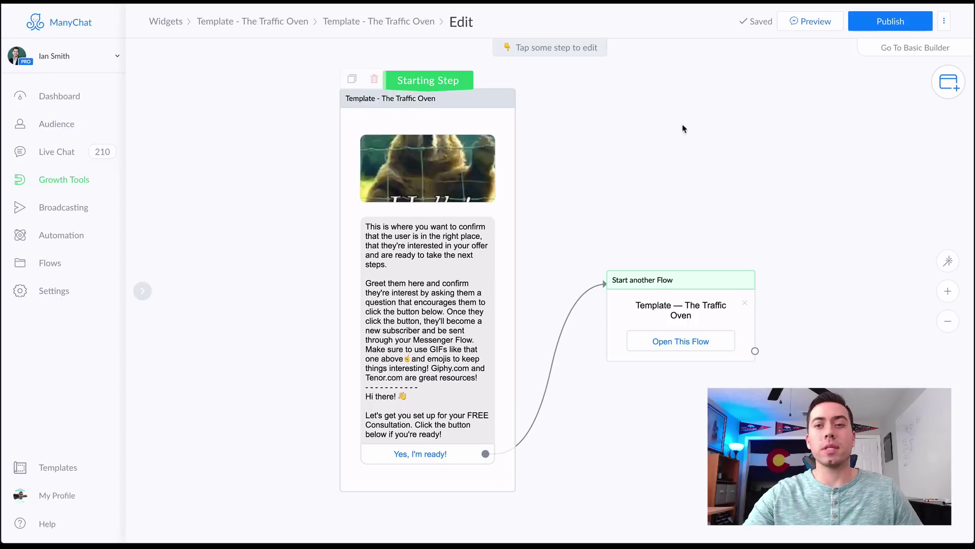
- Preview the Traffic Oven flow so it is sent to your Messenger inbox
{"action": "left_click", "coordinate": [808, 26]}
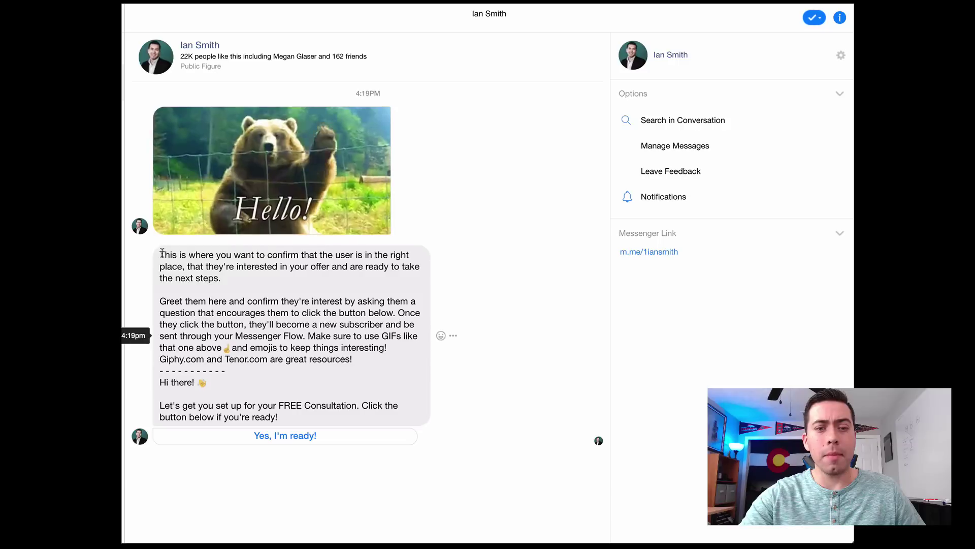
{"action": "left_click_drag", "start_coordinate": [234, 369], "coordinate": [162, 255]}
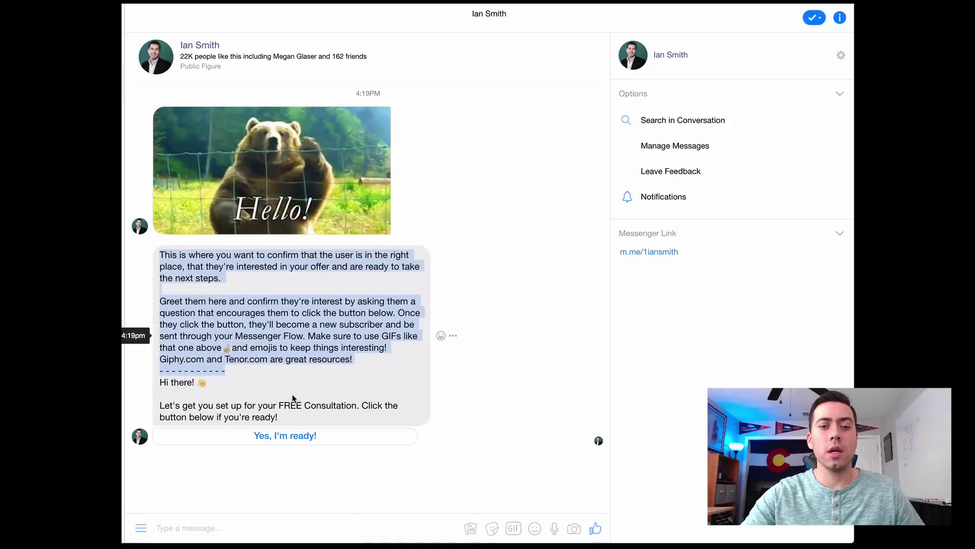
{"action": "left_click", "coordinate": [152, 328]}
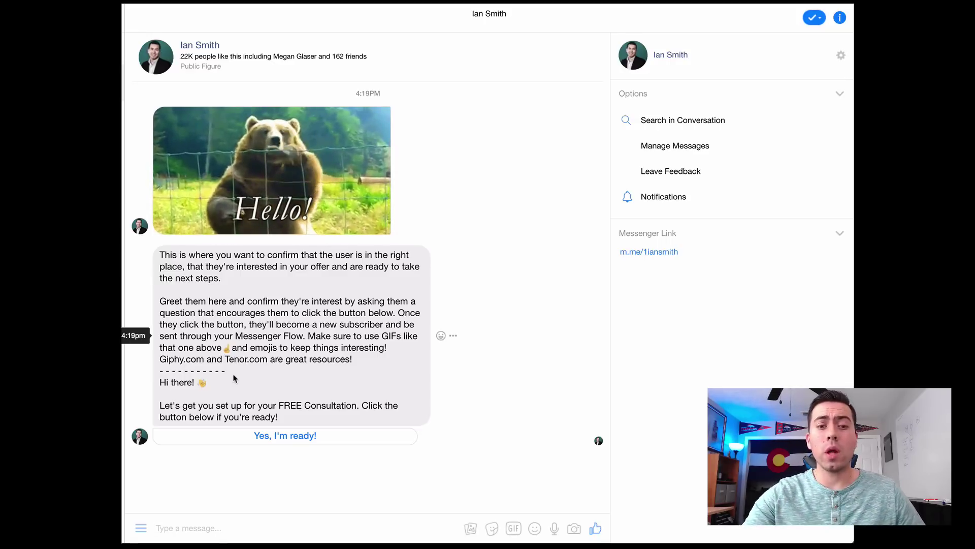
{"action": "left_click_drag", "start_coordinate": [230, 374], "coordinate": [161, 255]}
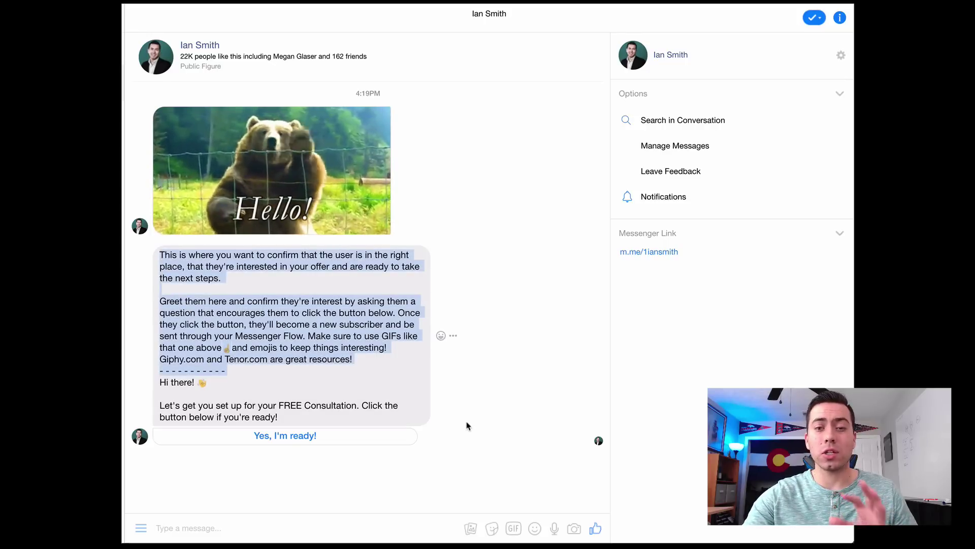
{"action": "left_click", "coordinate": [352, 368]}
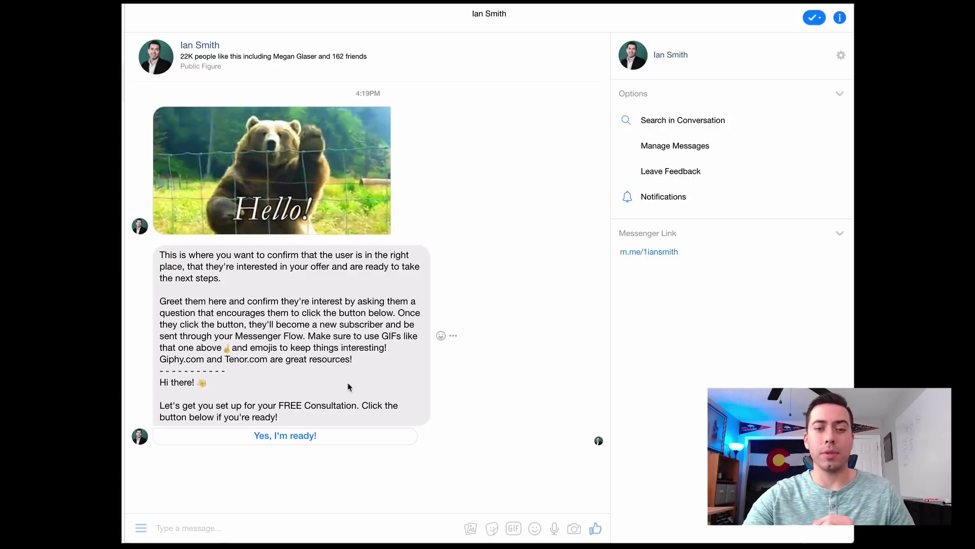
{"action": "left_click_drag", "start_coordinate": [282, 417], "coordinate": [161, 385]}
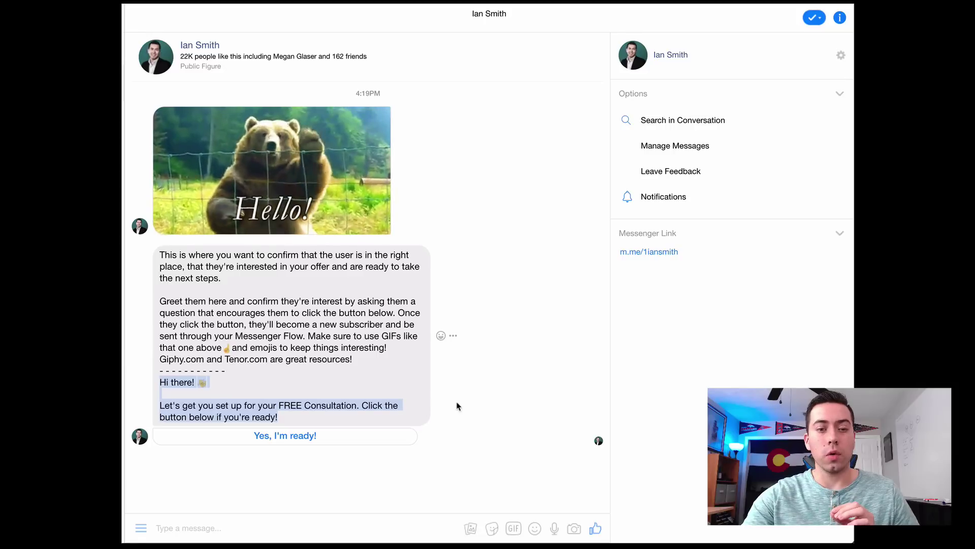
{"action": "left_click", "coordinate": [217, 406]}
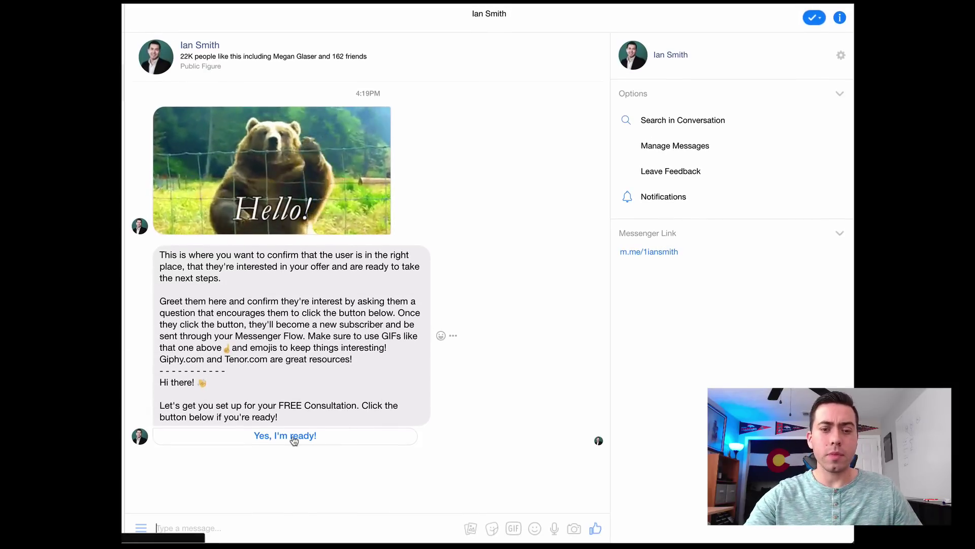
- Reply 'Yes, I'm ready!' to opt in, then send the suggested email address
{"action": "left_click", "coordinate": [294, 438]}
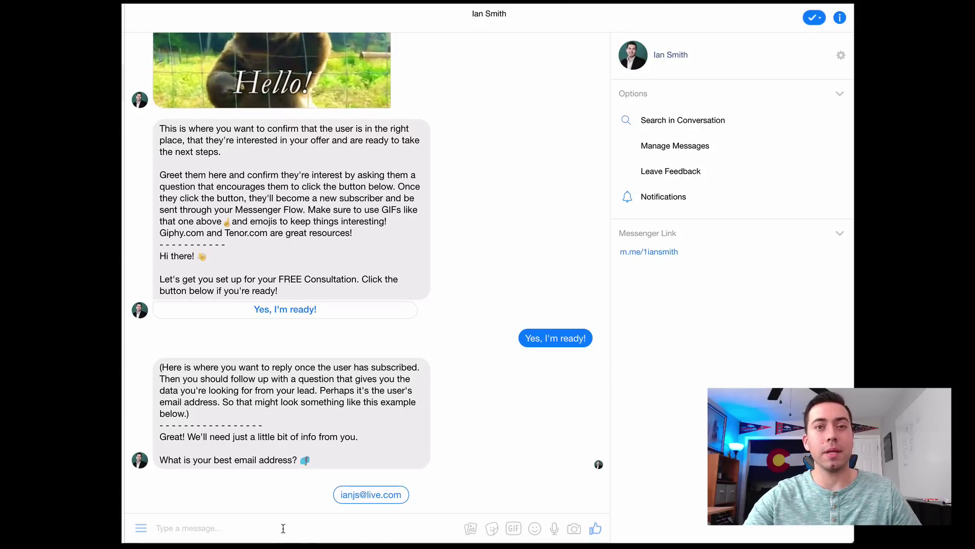
{"action": "left_click", "coordinate": [362, 501]}
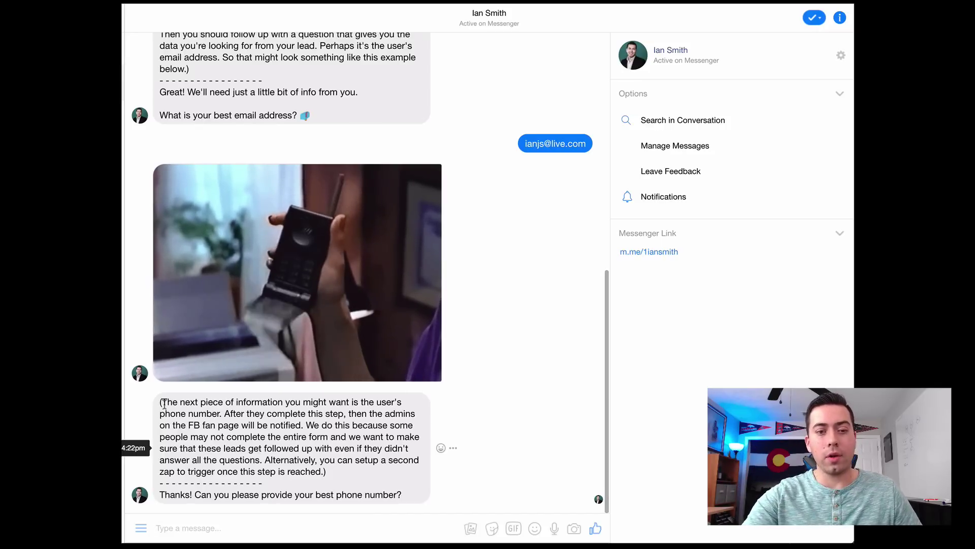
- Point out the phone-number instructions, then send a phone number as the reply
{"action": "left_click_drag", "start_coordinate": [160, 401], "coordinate": [341, 475]}
{"action": "left_click", "coordinate": [341, 474]}
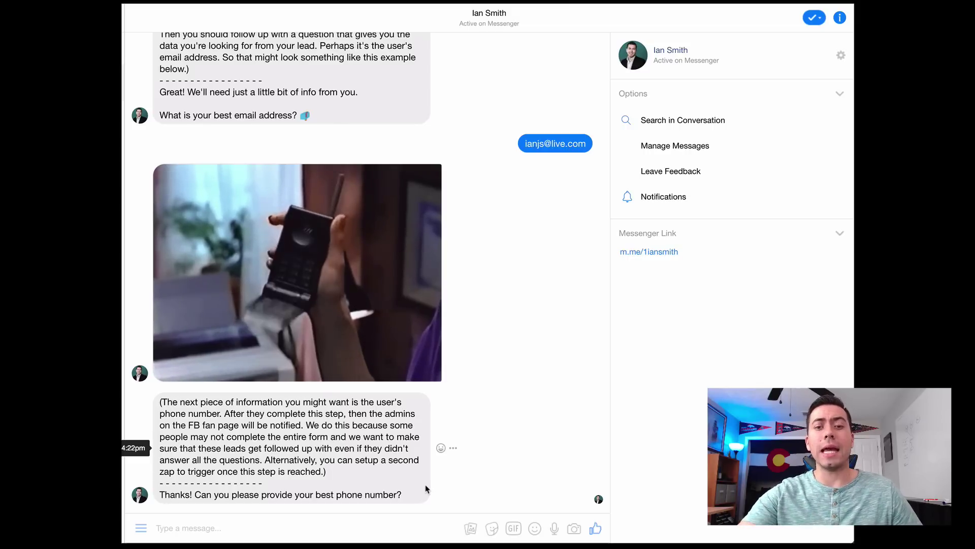
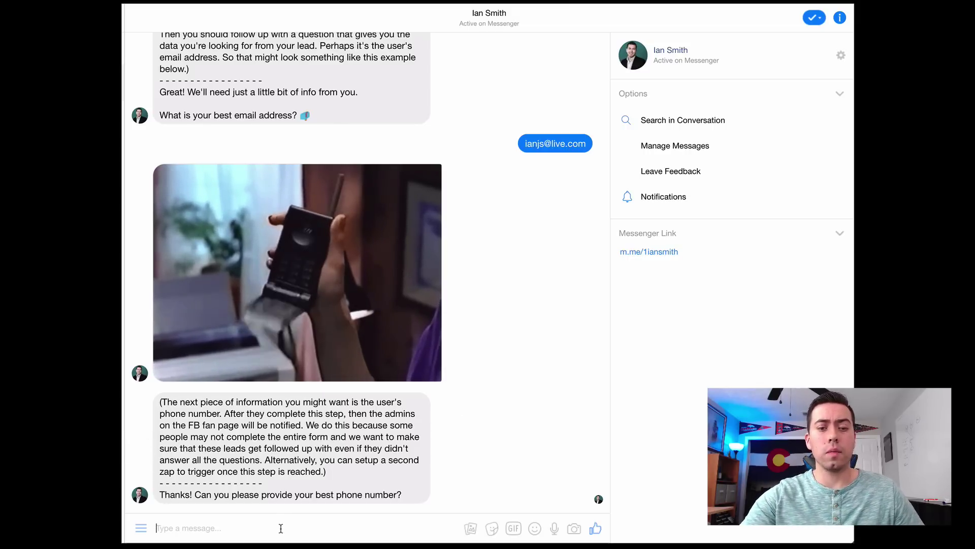
{"action": "key", "text": "Return"}
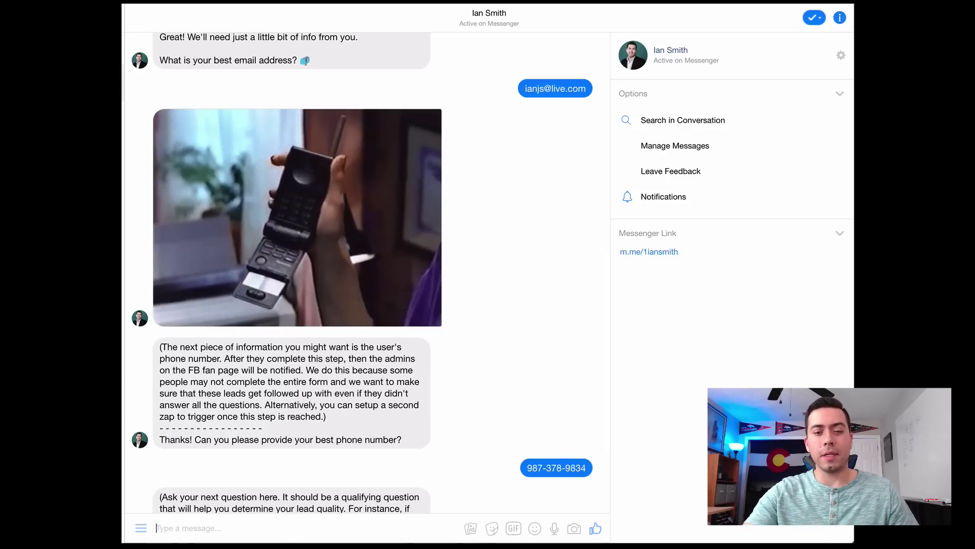
{"action": "scroll", "coordinate": [305, 370], "scroll_direction": "down", "scroll_amount": 3}
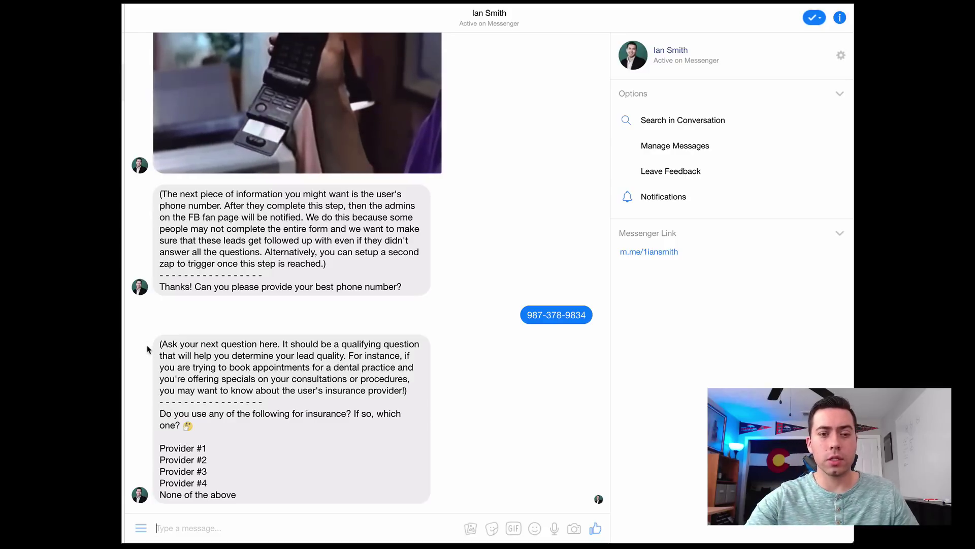
{"action": "left_click_drag", "start_coordinate": [161, 414], "coordinate": [229, 445]}
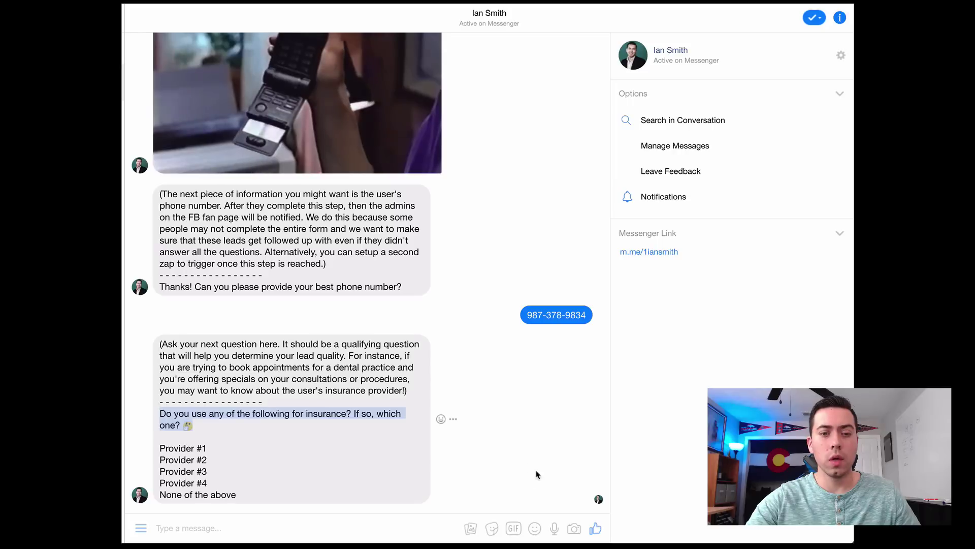
{"action": "left_click", "coordinate": [327, 430]}
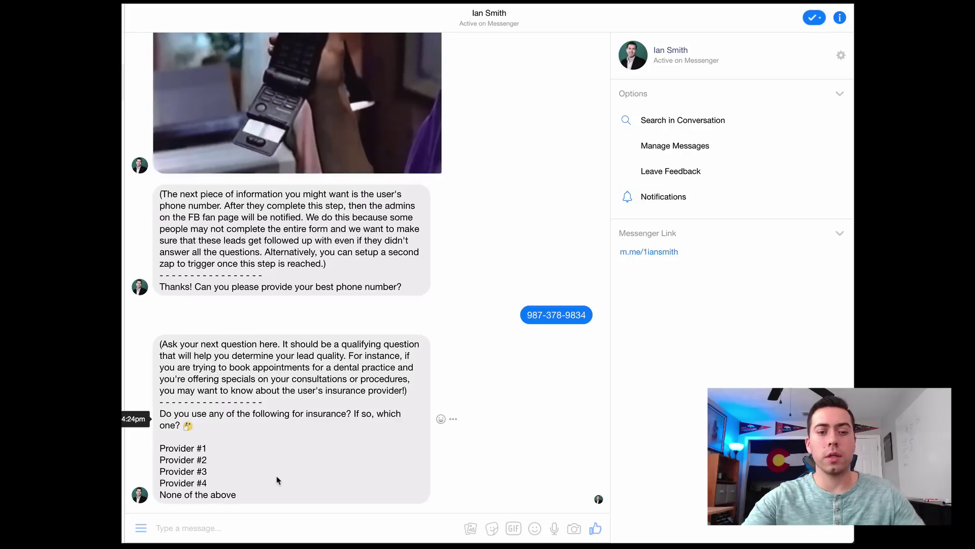
- Send 'humana' as the answer to the insurance question
{"action": "type", "text": "humana"}
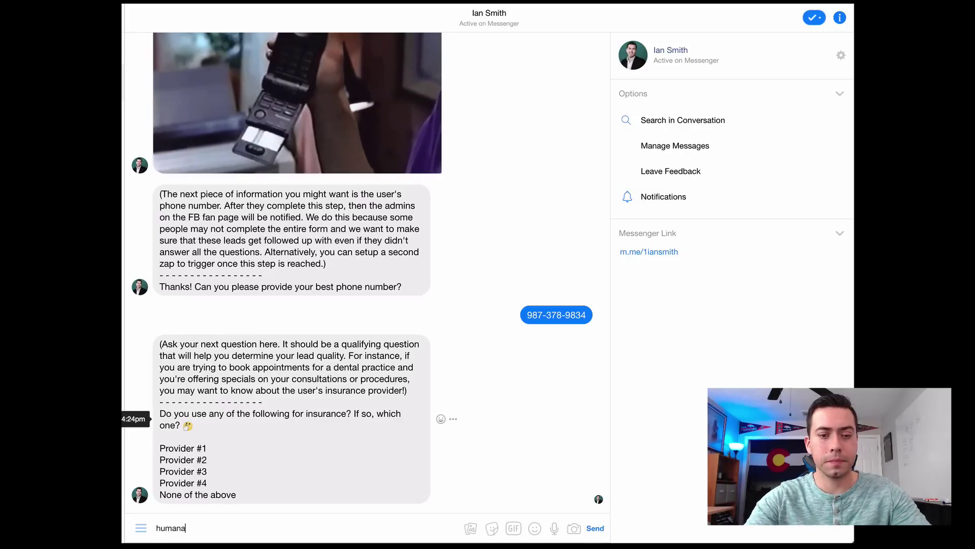
{"action": "key", "text": "Return"}
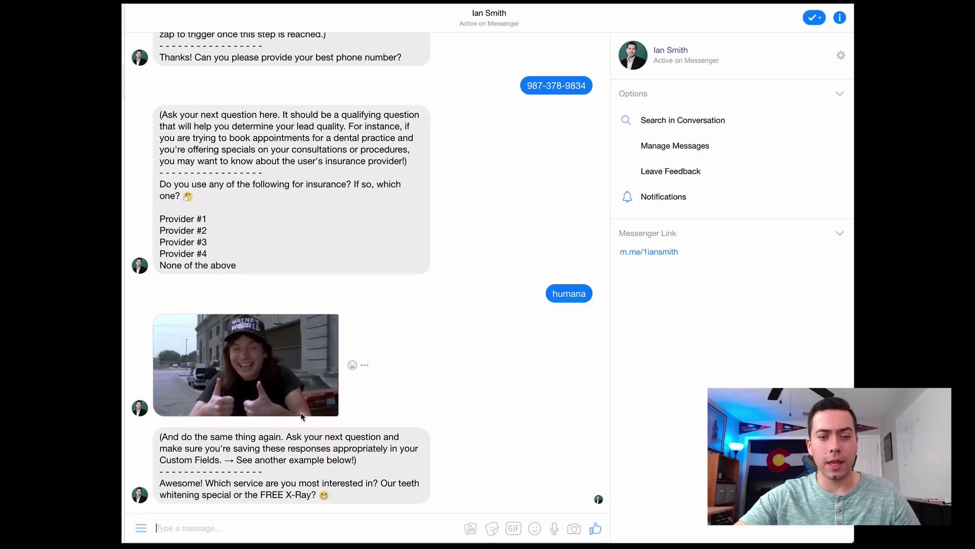
{"action": "left_click_drag", "start_coordinate": [155, 437], "coordinate": [339, 470]}
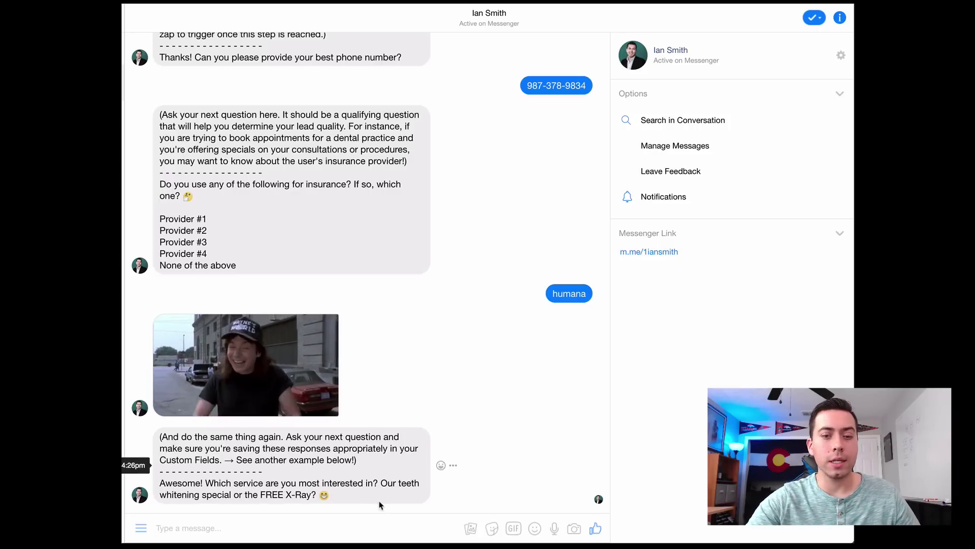
- Answer the service question with 'teeth whitening'
{"action": "left_click", "coordinate": [400, 523]}
{"action": "type", "text": "teeth"}
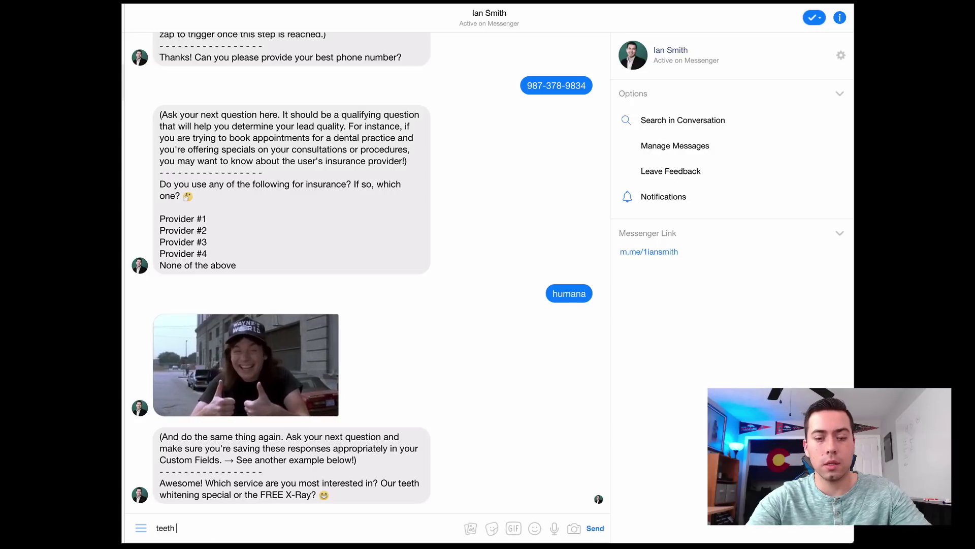
{"action": "type", "text": " whitening"}
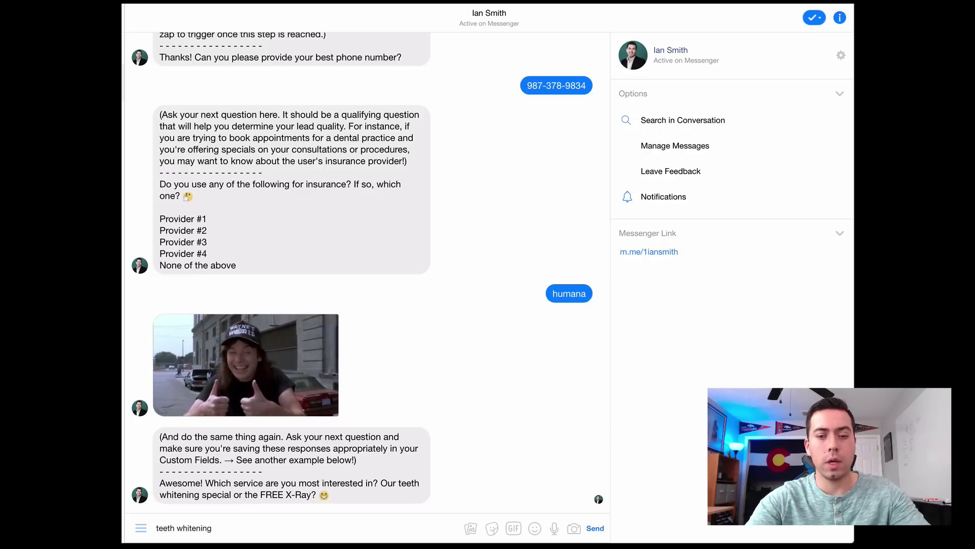
{"action": "key", "text": "Return"}
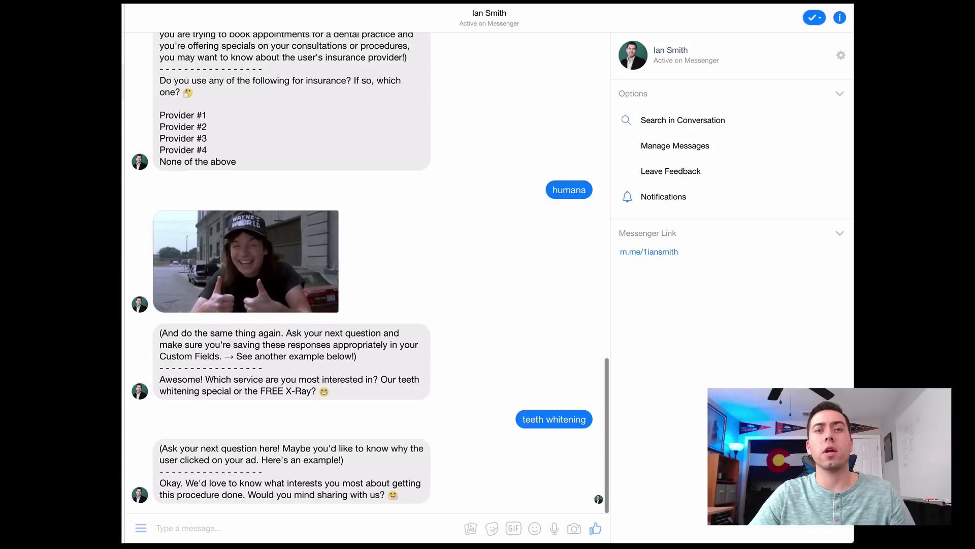
- Explain the interest by replying 'im embarassed of my yellow teeth'
{"action": "left_click", "coordinate": [163, 523]}
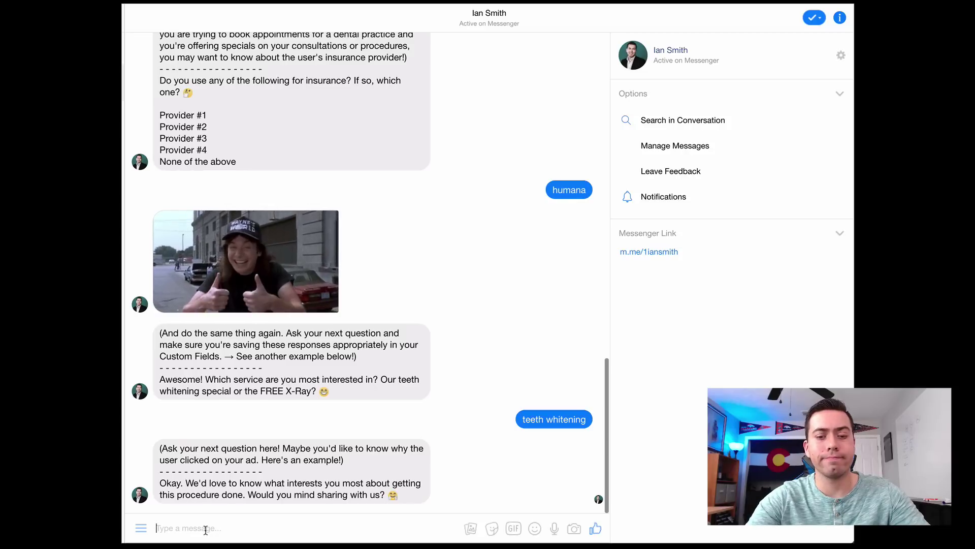
{"action": "type", "text": "im embara"}
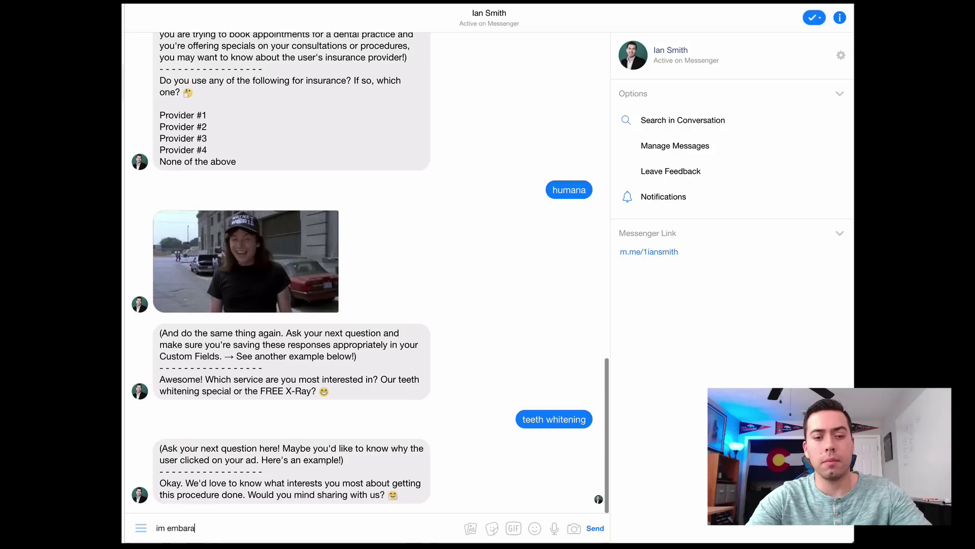
{"action": "type", "text": "ssed of my "}
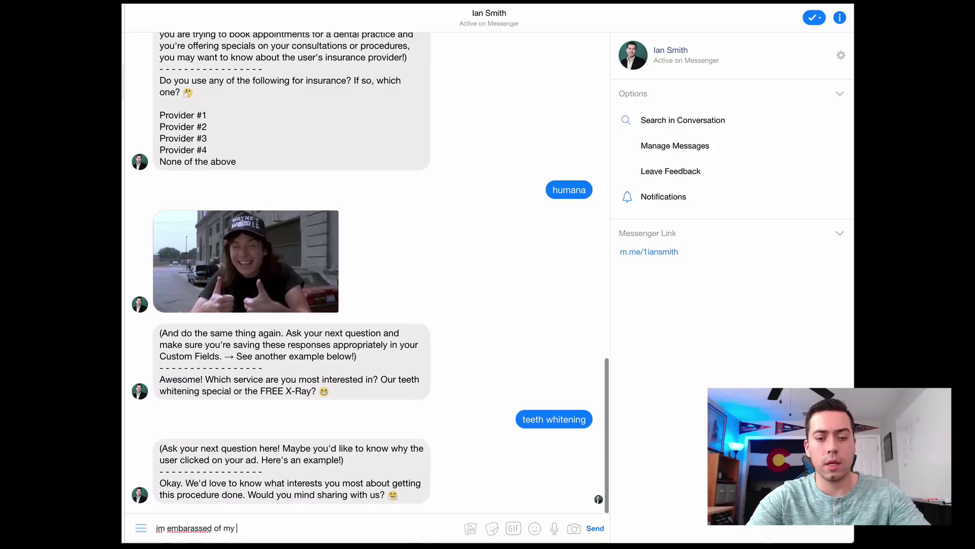
{"action": "type", "text": "yellow teeth"}
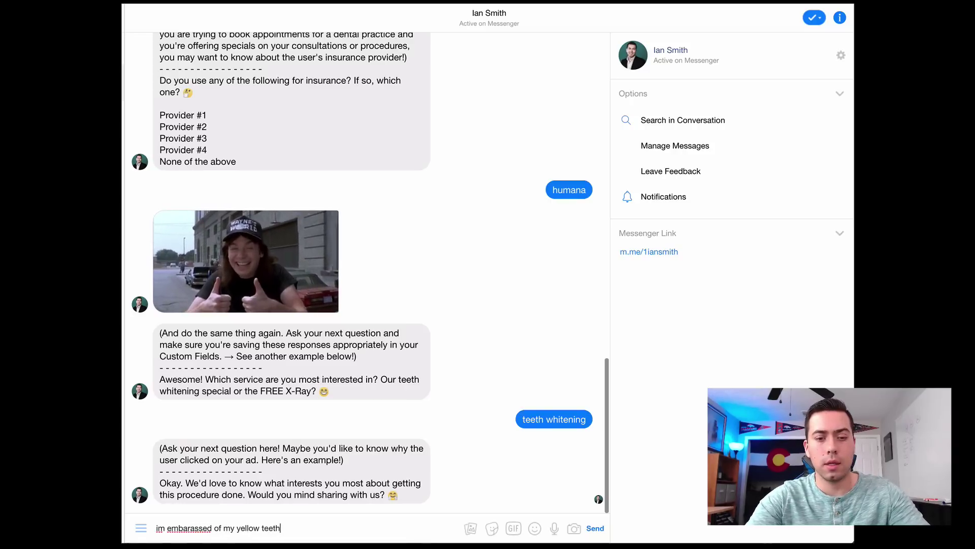
{"action": "key", "text": "Return"}
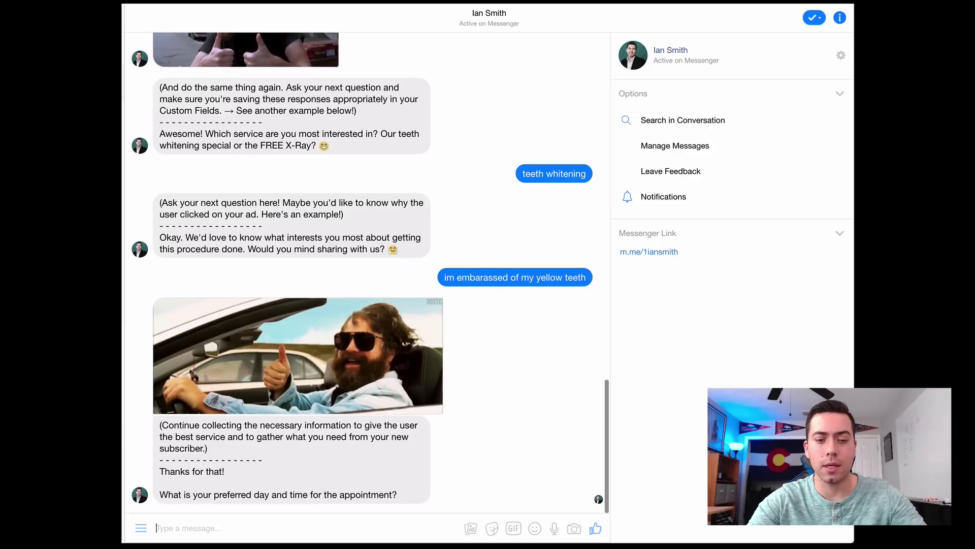
- Send 'september 13 2018 at 4pm' as the preferred appointment day and time
{"action": "type", "text": "september"}
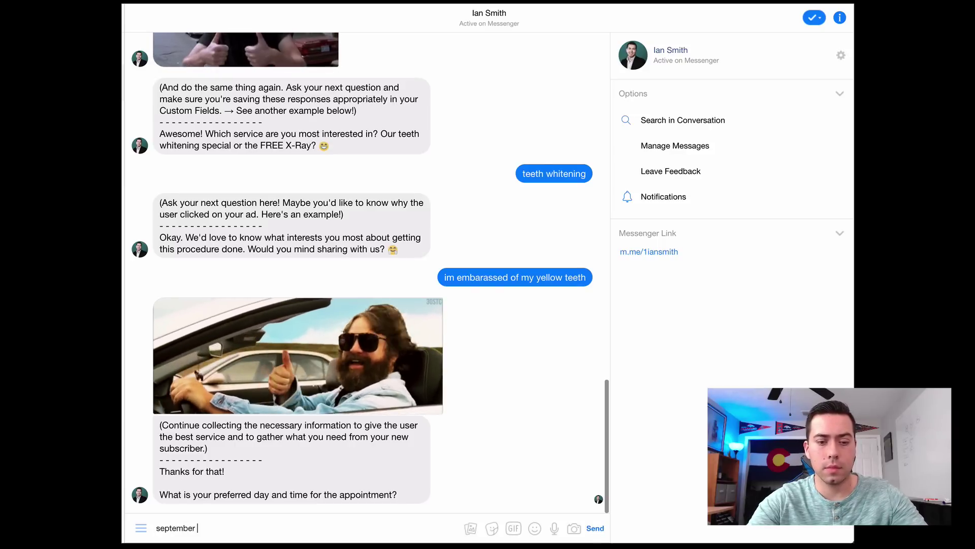
{"action": "type", "text": " 13 2018 at "}
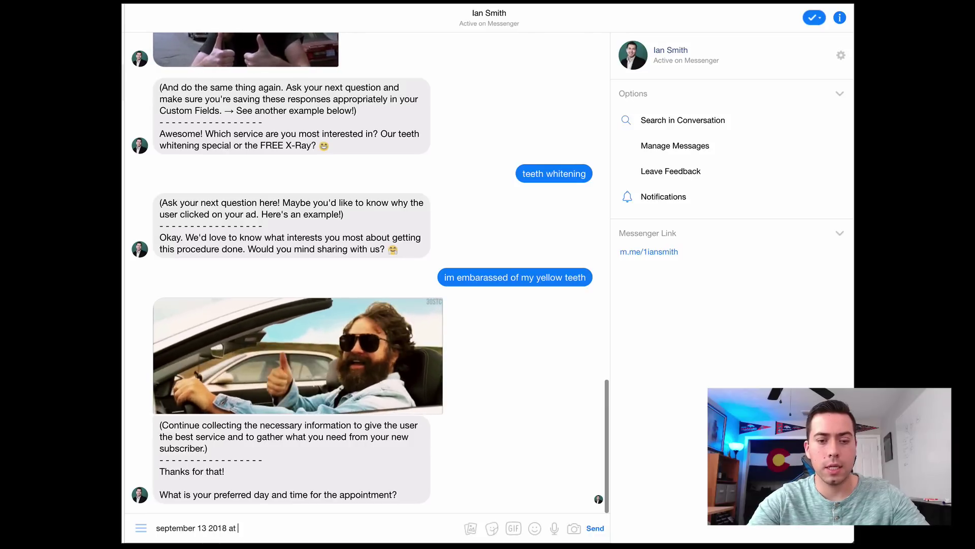
{"action": "type", "text": "4pm"}
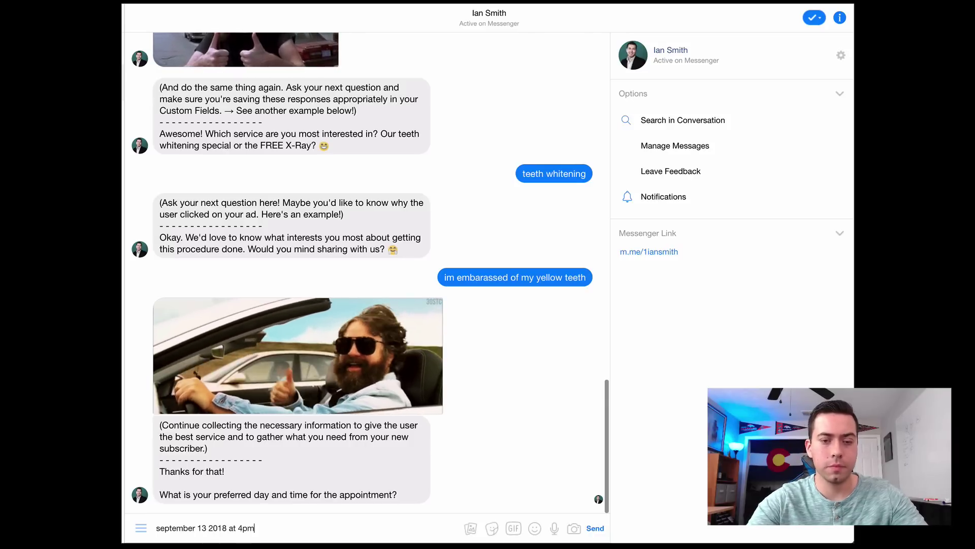
{"action": "key", "text": "Return"}
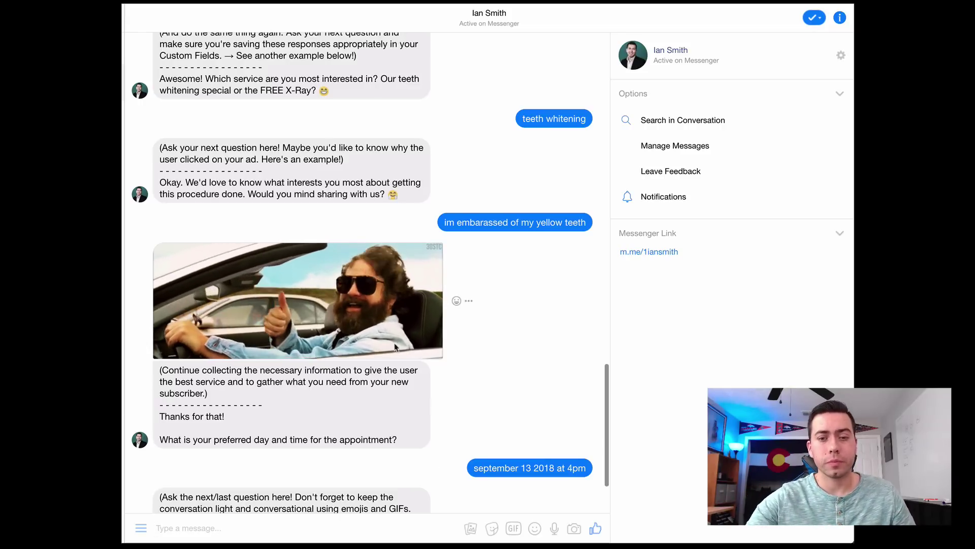
- Scroll to the bot's last-dentist-visit question, highlight its note, and start a reply
{"action": "scroll", "coordinate": [296, 477], "scroll_direction": "down", "scroll_amount": 2}
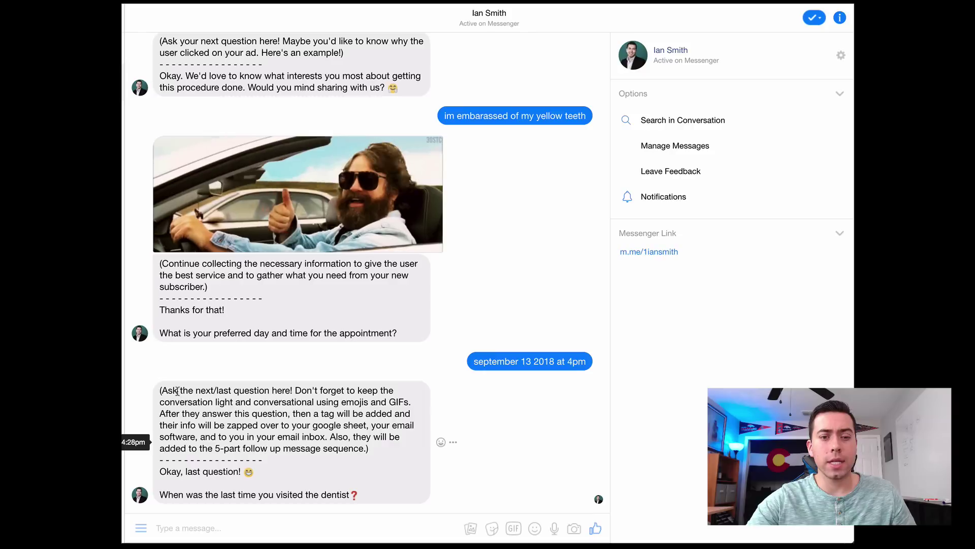
{"action": "left_click_drag", "start_coordinate": [170, 389], "coordinate": [282, 416]}
{"action": "left_click", "coordinate": [281, 416]}
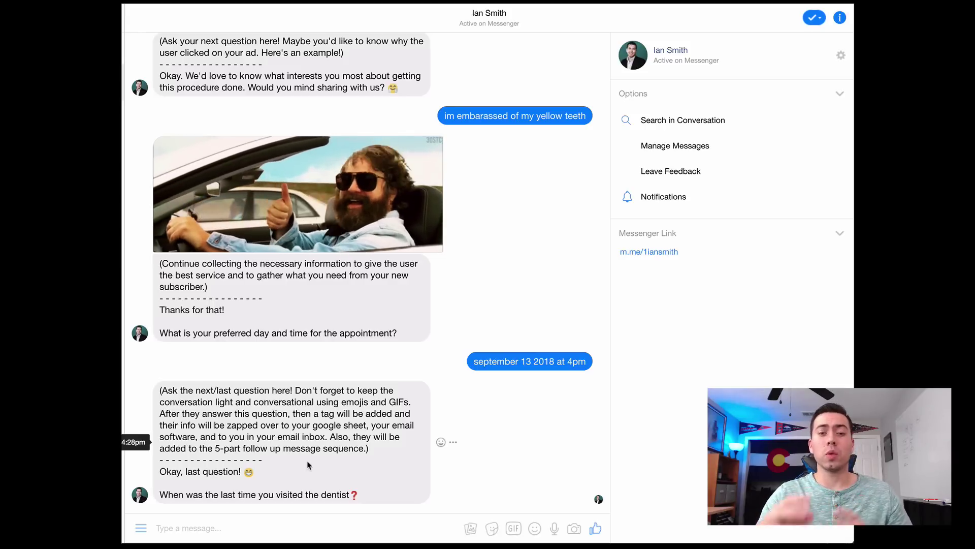
{"action": "left_click", "coordinate": [313, 536]}
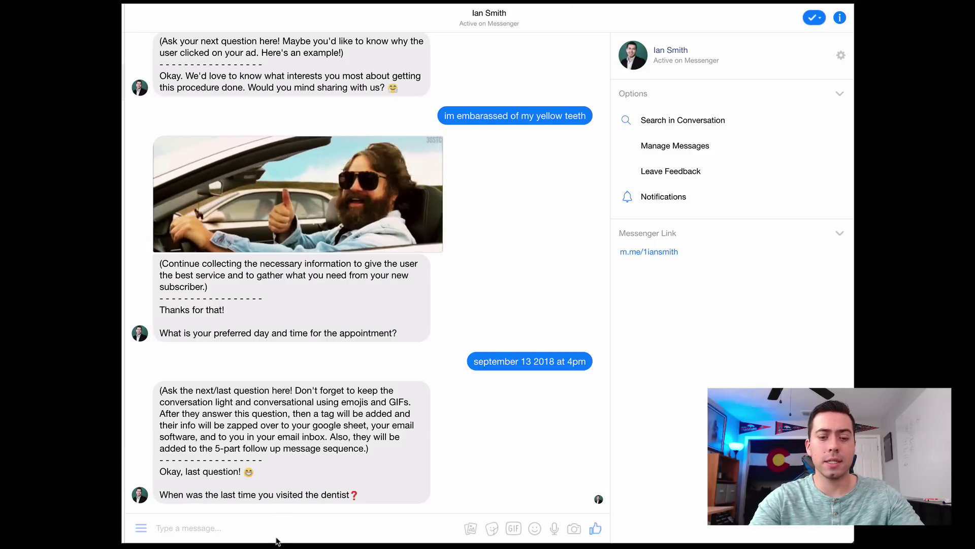
{"action": "type", "text": "three mo"}
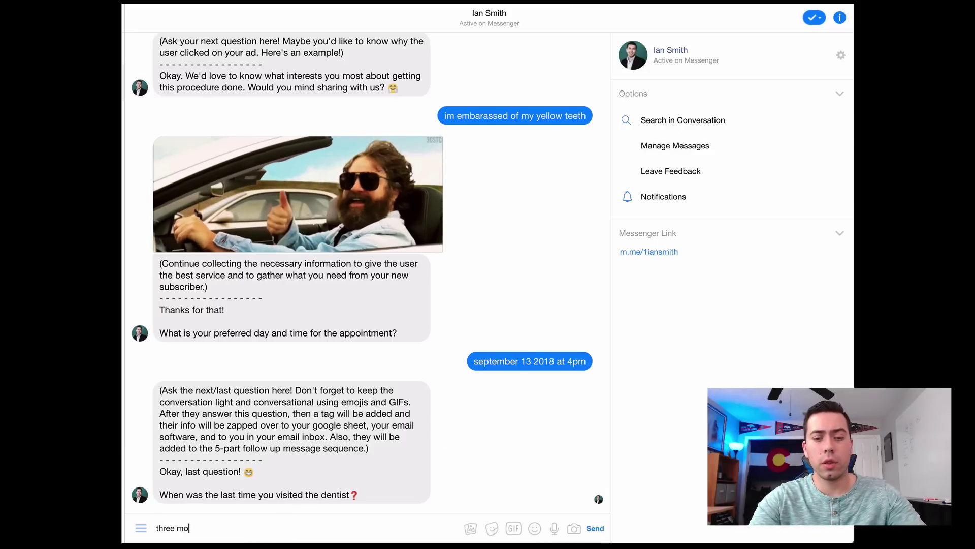
{"action": "type", "text": "nths ago"}
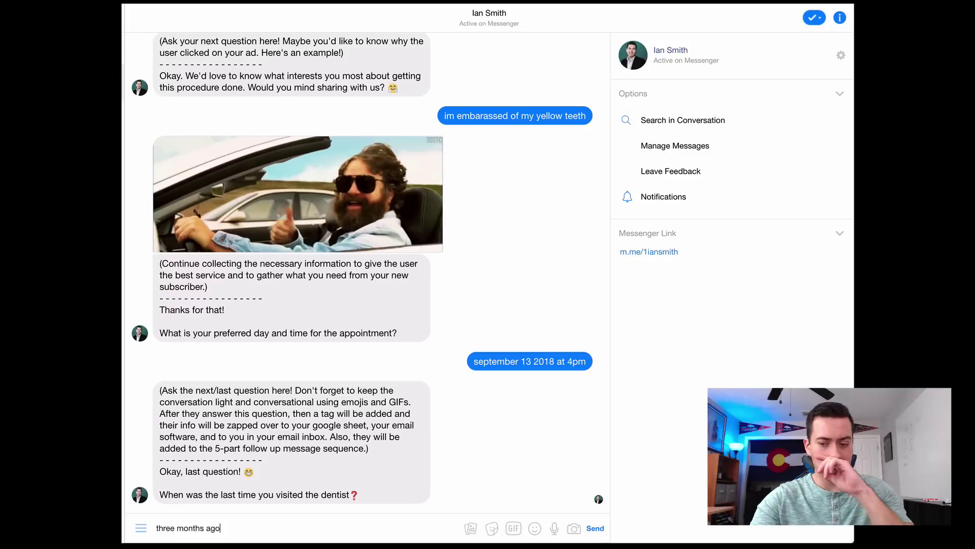
{"action": "key", "text": "Return"}
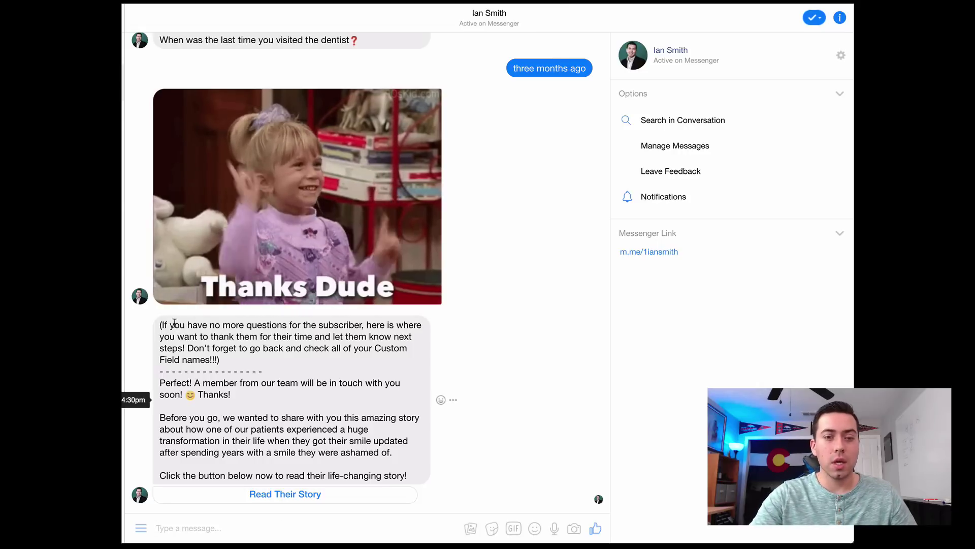
{"action": "left_click_drag", "start_coordinate": [175, 323], "coordinate": [232, 348]}
{"action": "left_click", "coordinate": [260, 368]}
{"action": "left_click", "coordinate": [232, 348]}
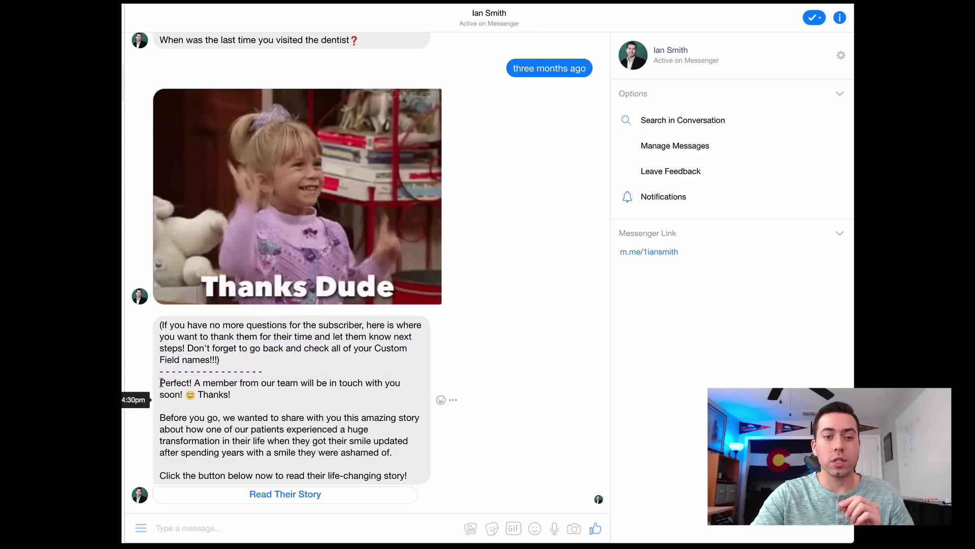
{"action": "left_click_drag", "start_coordinate": [161, 382], "coordinate": [301, 432]}
{"action": "left_click", "coordinate": [302, 442]}
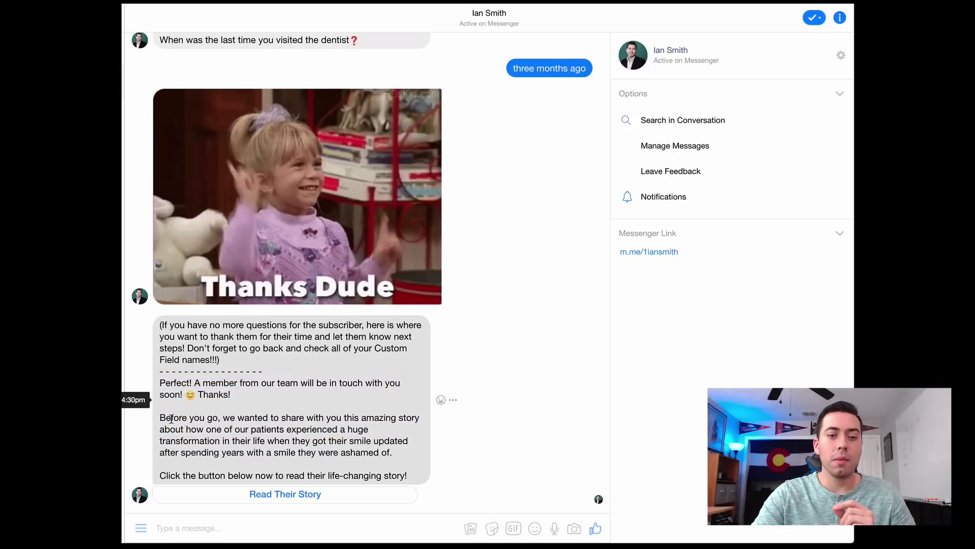
{"action": "left_click_drag", "start_coordinate": [171, 418], "coordinate": [301, 442]}
{"action": "left_click", "coordinate": [301, 442]}
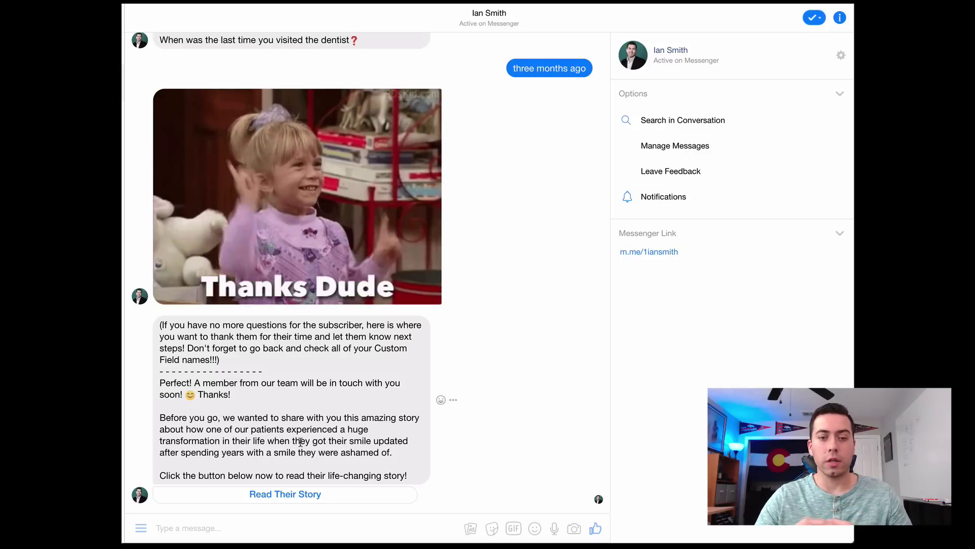
{"action": "left_click_drag", "start_coordinate": [182, 452], "coordinate": [357, 453]}
- Open the Traffic Oven sequence and its 'Message #2 + Blog' follow-up
{"action": "left_click", "coordinate": [357, 452]}
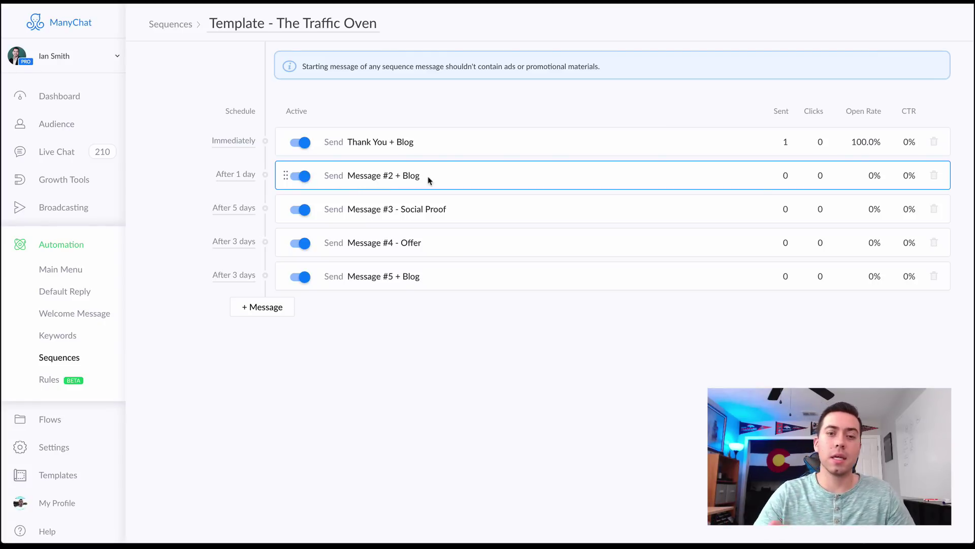
{"action": "left_click", "coordinate": [410, 176]}
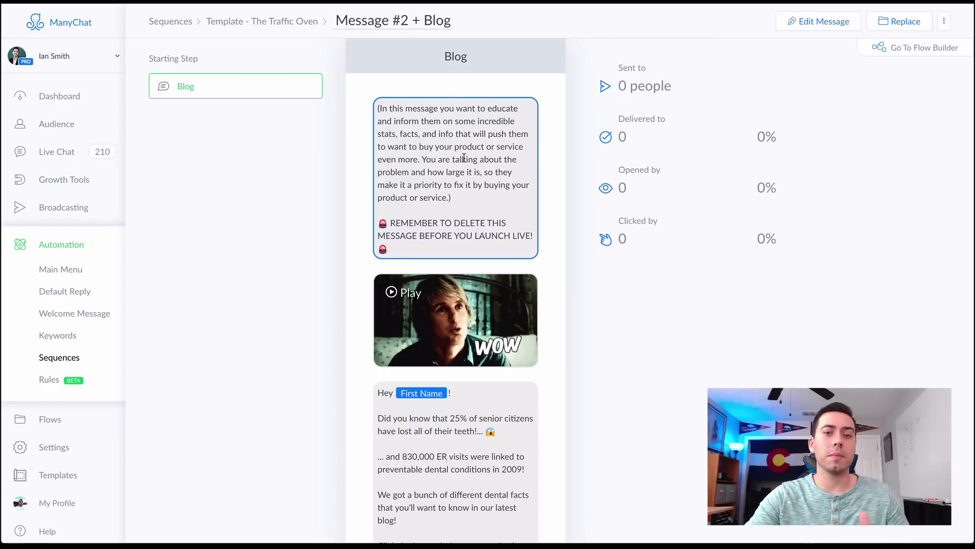
- Scroll through Message #2 + Blog's instructions, WOW GIF and dental facts, then return to the sequence list
{"action": "scroll", "coordinate": [457, 418], "scroll_direction": "down", "scroll_amount": 2}
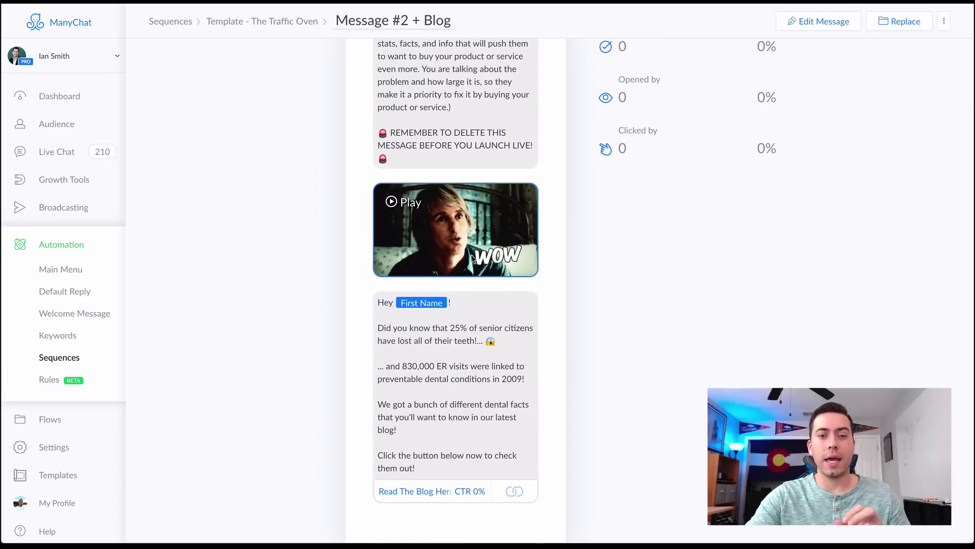
{"action": "scroll", "coordinate": [440, 316], "scroll_direction": "up", "scroll_amount": 2}
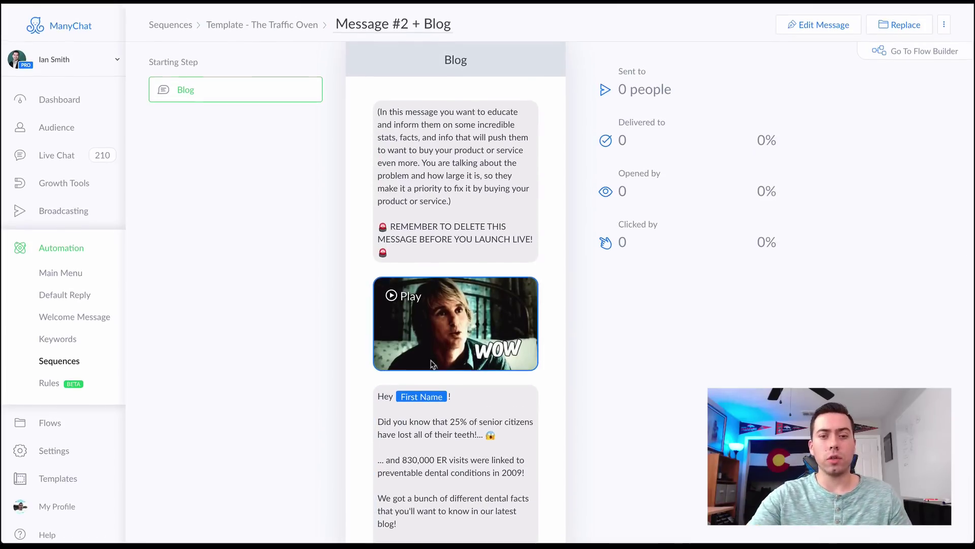
{"action": "scroll", "coordinate": [472, 214], "scroll_direction": "down", "scroll_amount": 2}
{"action": "scroll", "coordinate": [460, 148], "scroll_direction": "up", "scroll_amount": 2}
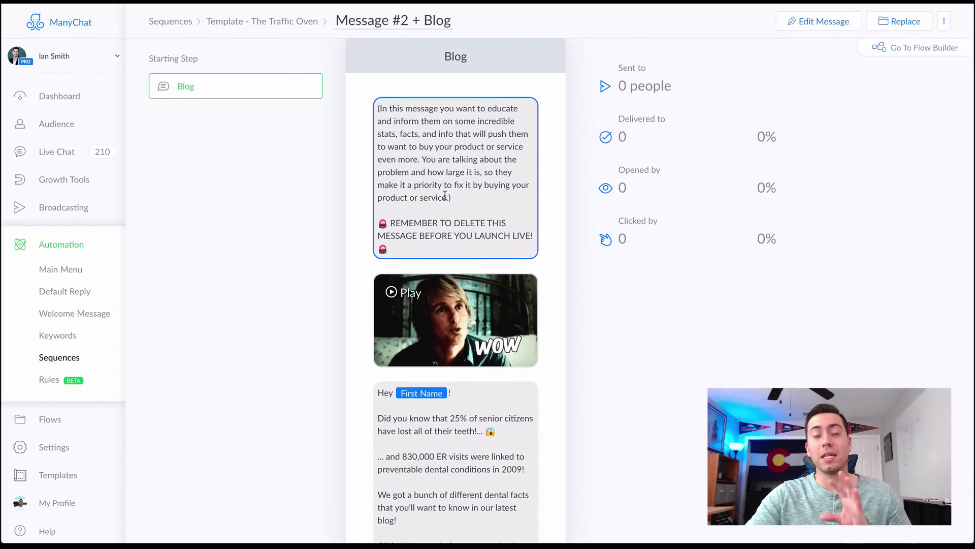
{"action": "scroll", "coordinate": [445, 195], "scroll_direction": "down", "scroll_amount": 2}
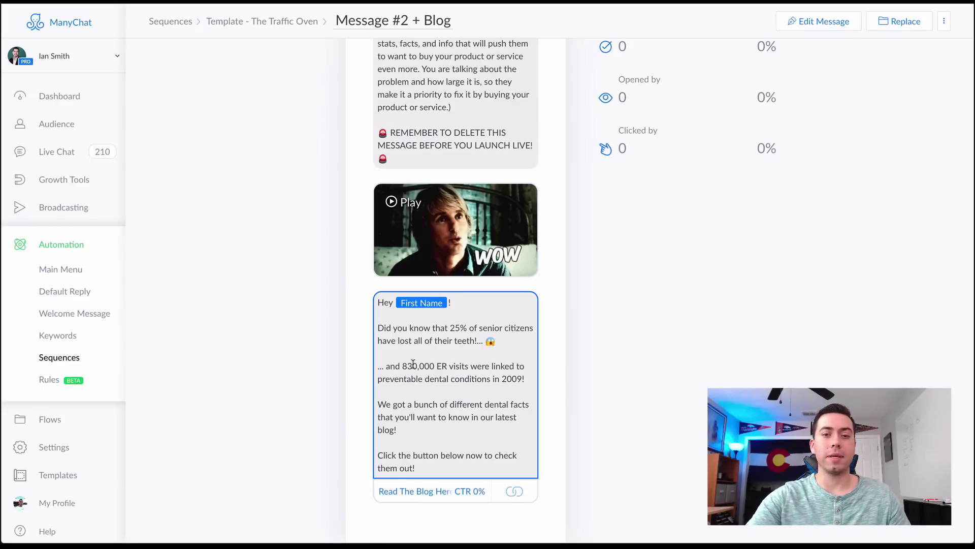
{"action": "scroll", "coordinate": [413, 364], "scroll_direction": "up", "scroll_amount": 3}
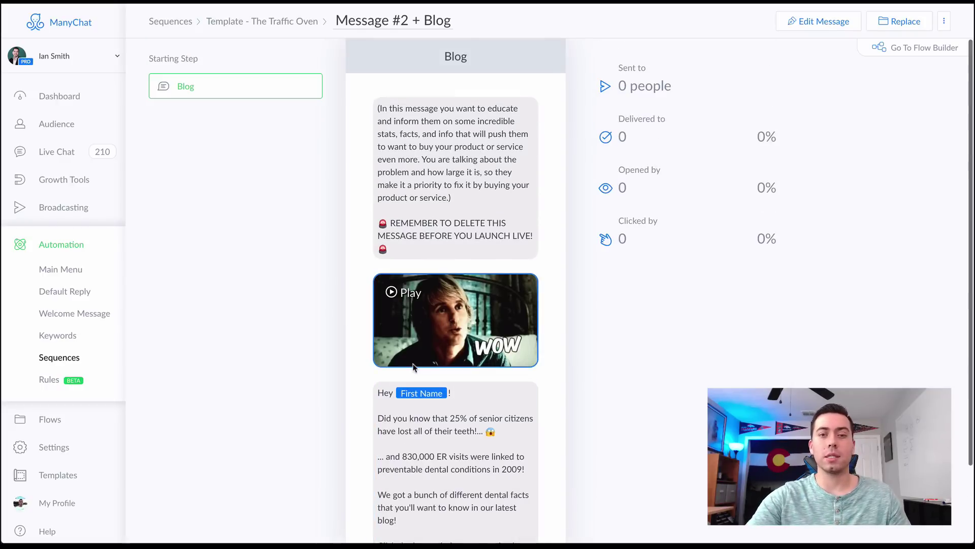
{"action": "left_click", "coordinate": [278, 25]}
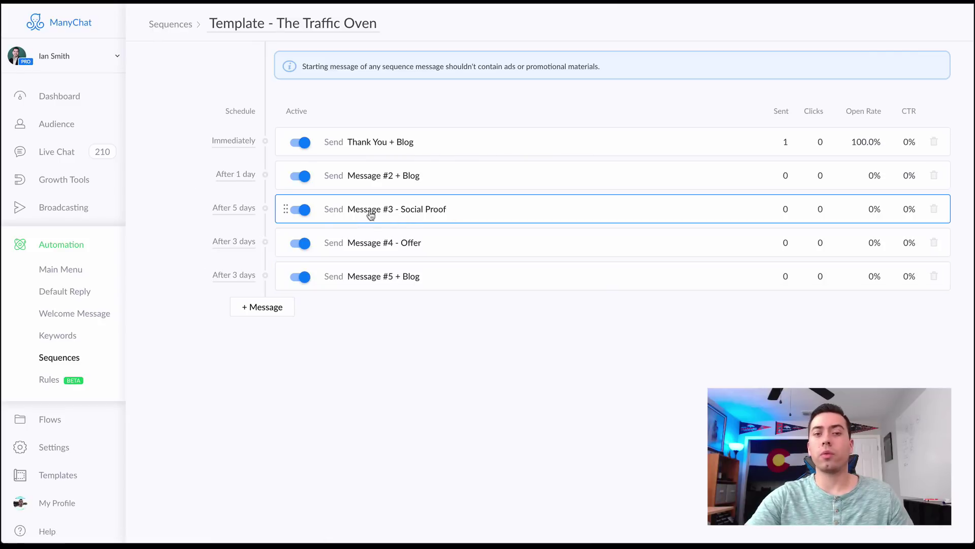
{"action": "left_click", "coordinate": [235, 210]}
{"action": "left_click", "coordinate": [330, 121]}
{"action": "left_click", "coordinate": [330, 121]}
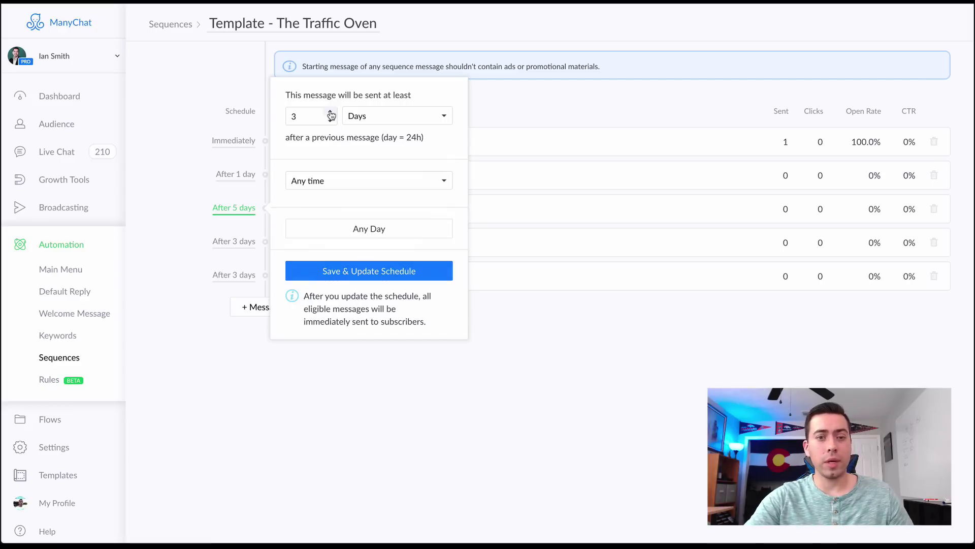
{"action": "left_click", "coordinate": [330, 112]}
{"action": "left_click", "coordinate": [330, 111]}
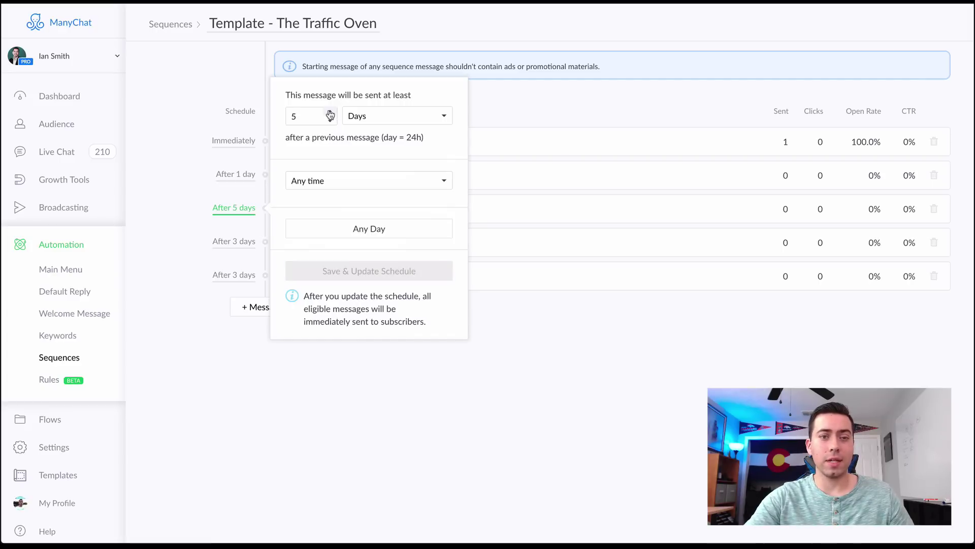
{"action": "left_click", "coordinate": [169, 202]}
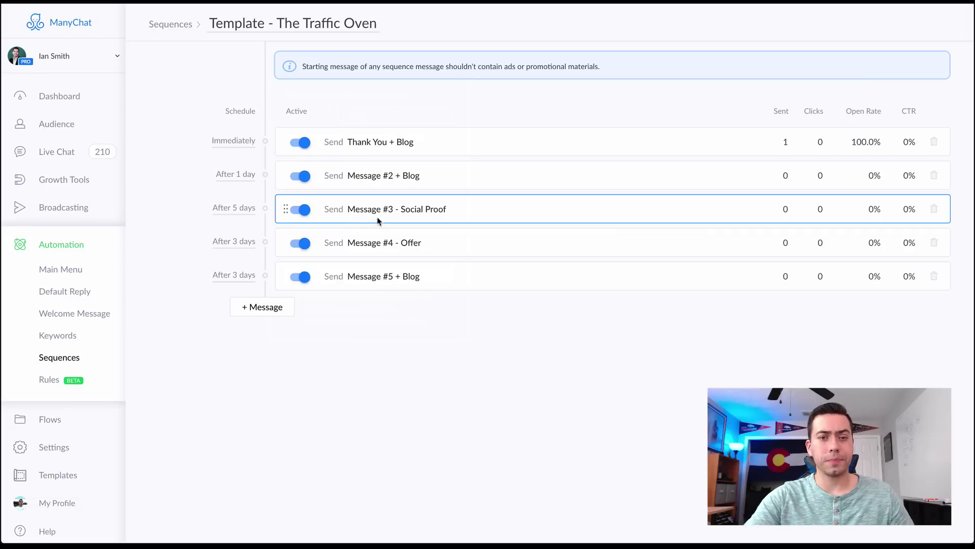
{"action": "left_click", "coordinate": [420, 216]}
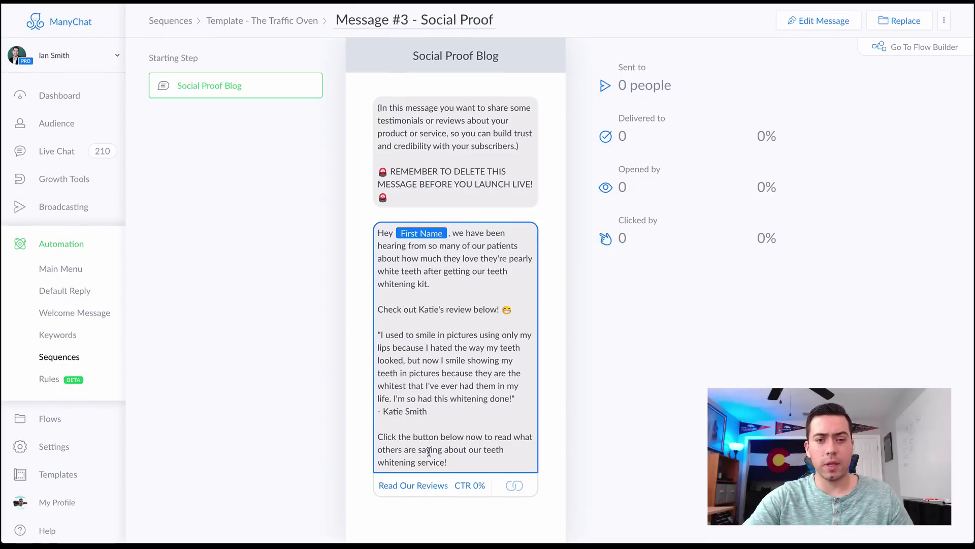
- Go back from Message #3 - Social Proof to the Template - The Traffic Oven sequence list
{"action": "left_click", "coordinate": [286, 24]}
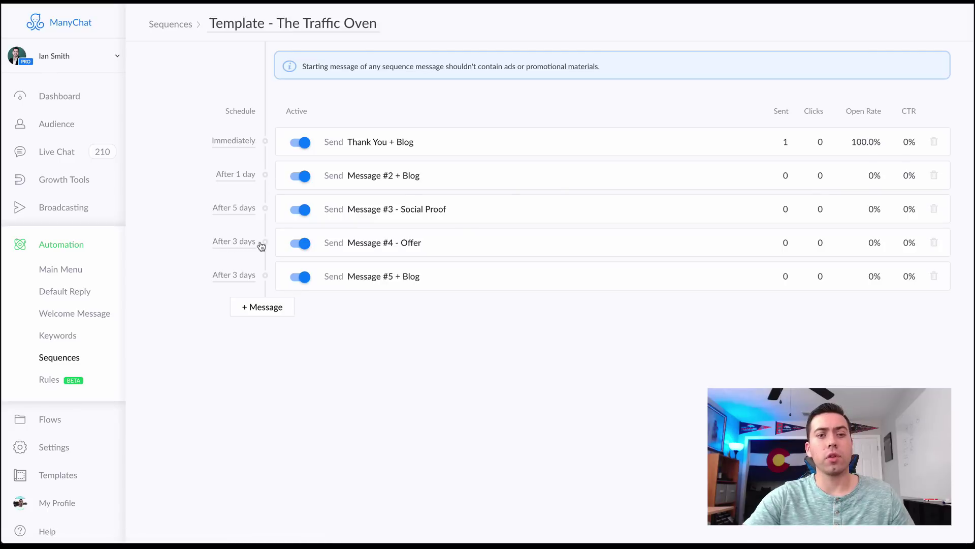
- Check Message #4 - Offer's 45% off teeth whitening flash sale, then return to the Traffic Oven list
{"action": "left_click", "coordinate": [384, 249]}
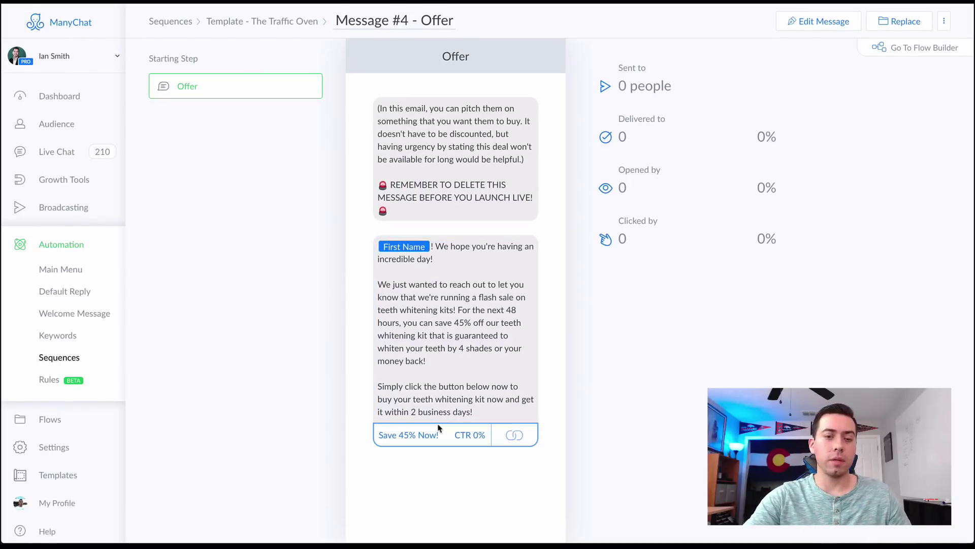
{"action": "left_click", "coordinate": [296, 22]}
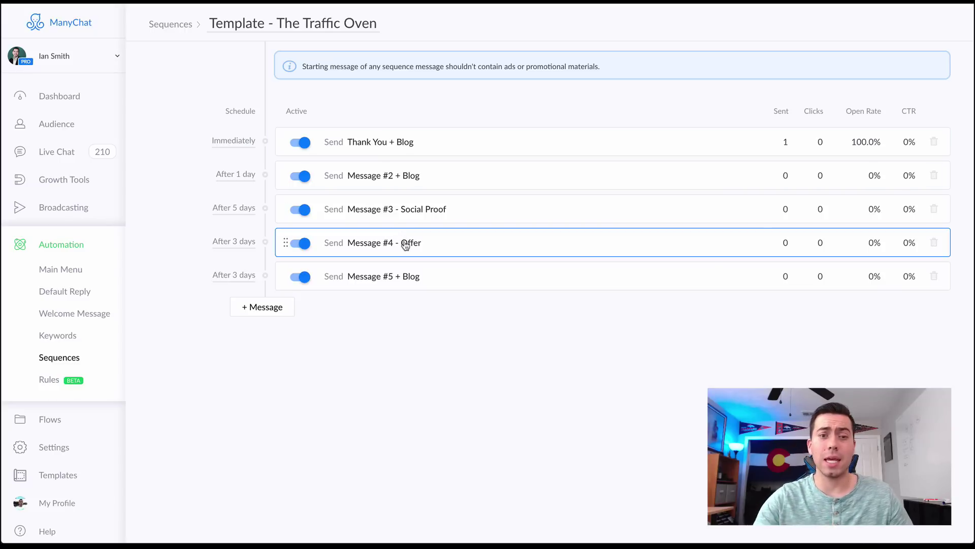
- Check Message #5 + Blog's touch-base blog message, then return to the Traffic Oven list
{"action": "left_click", "coordinate": [377, 279]}
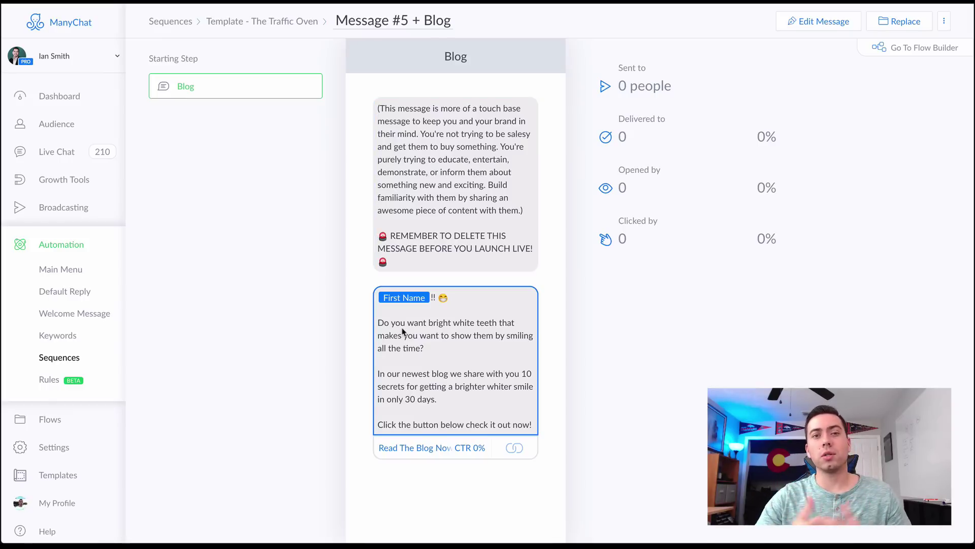
{"action": "left_click", "coordinate": [277, 21]}
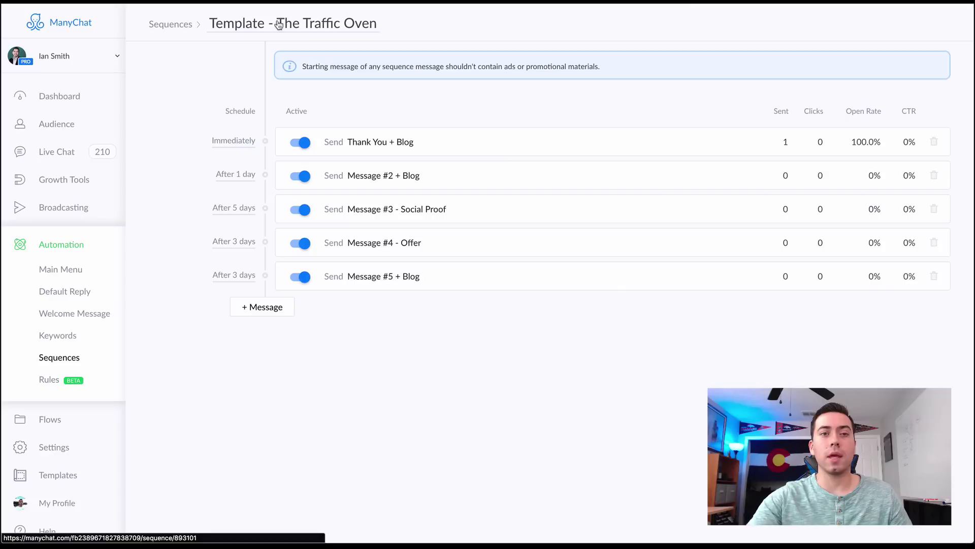